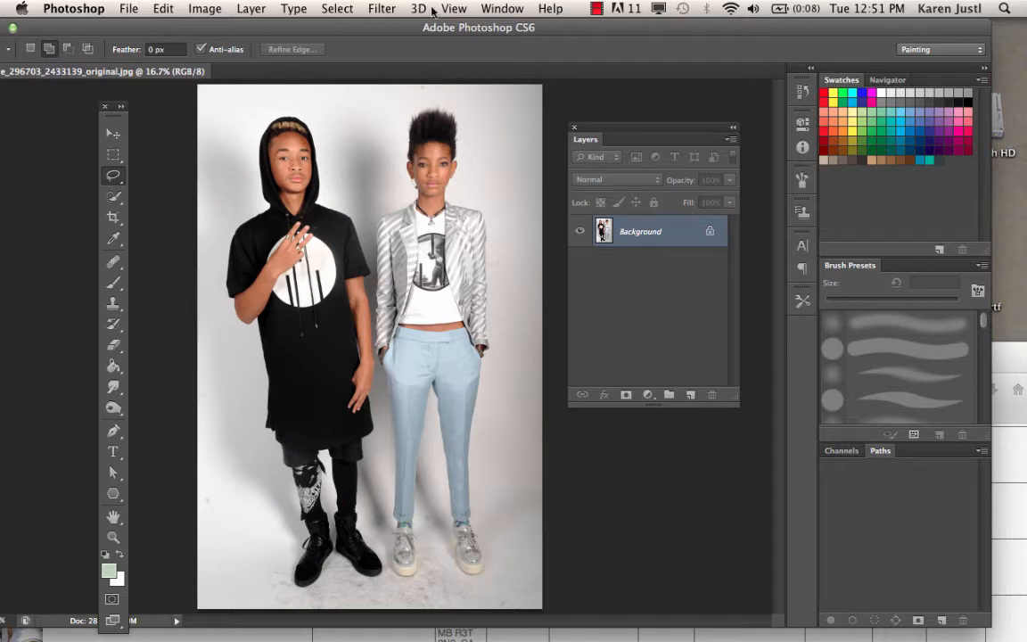
- Try selecting the light blue trousers by Color Range, adding a second sampled shade, and clear the resulting selection
left_click(335, 9)
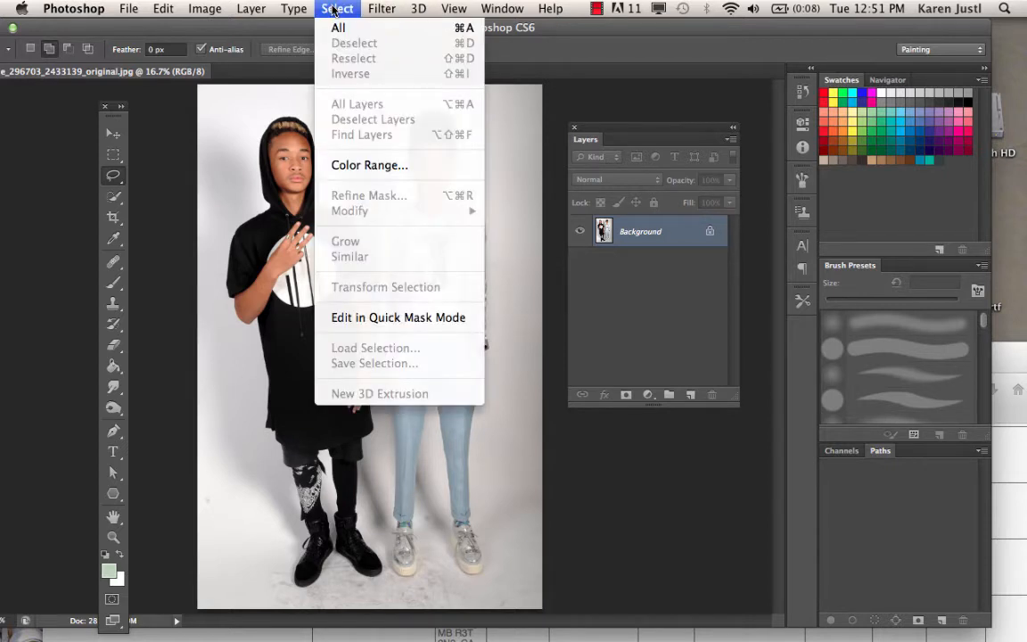
left_click(407, 166)
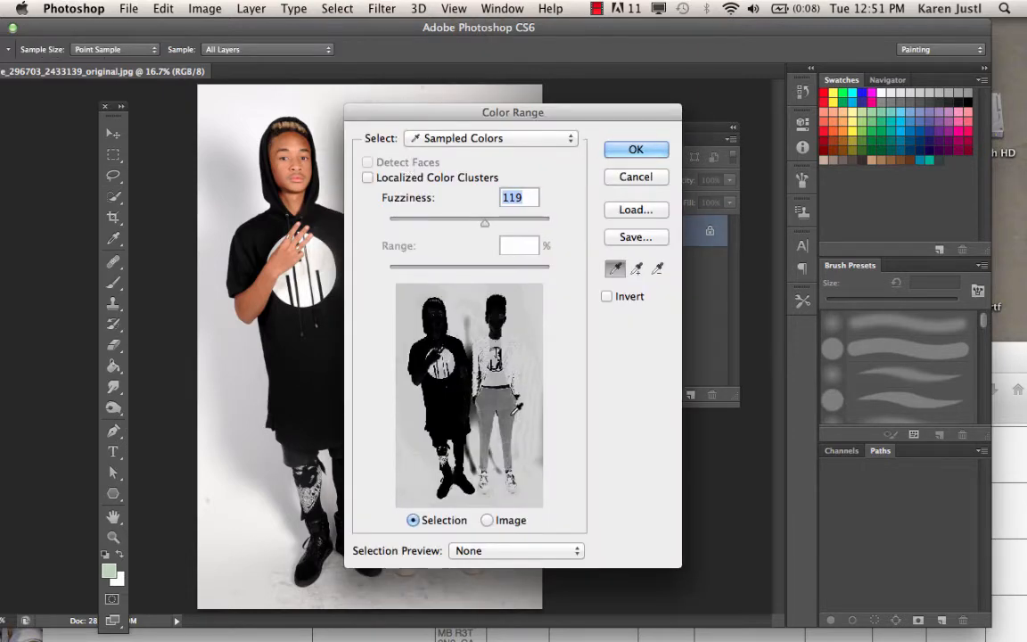
left_click(511, 411)
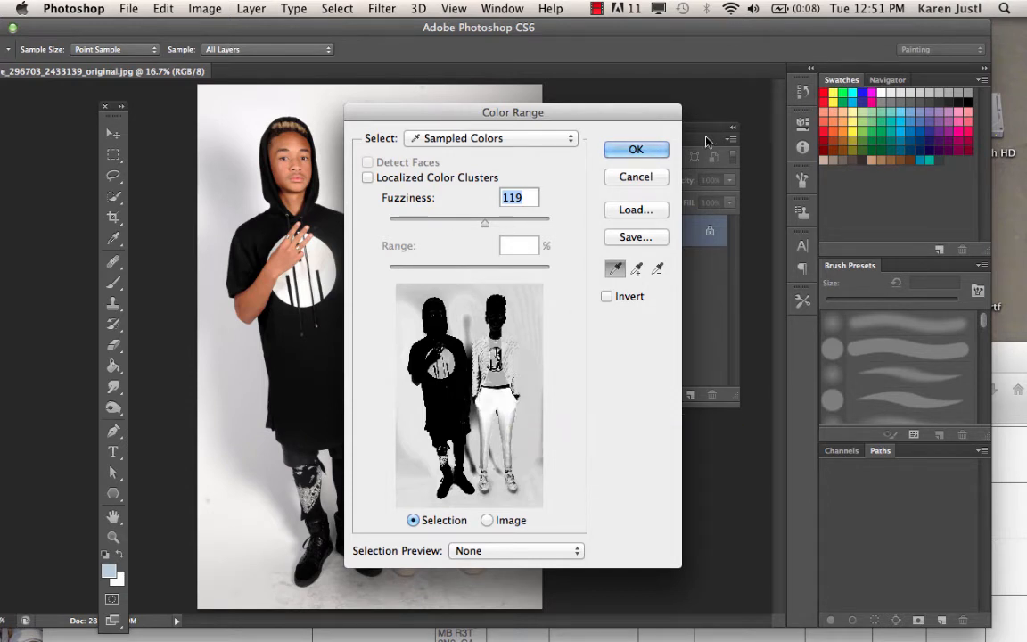
left_click(637, 267)
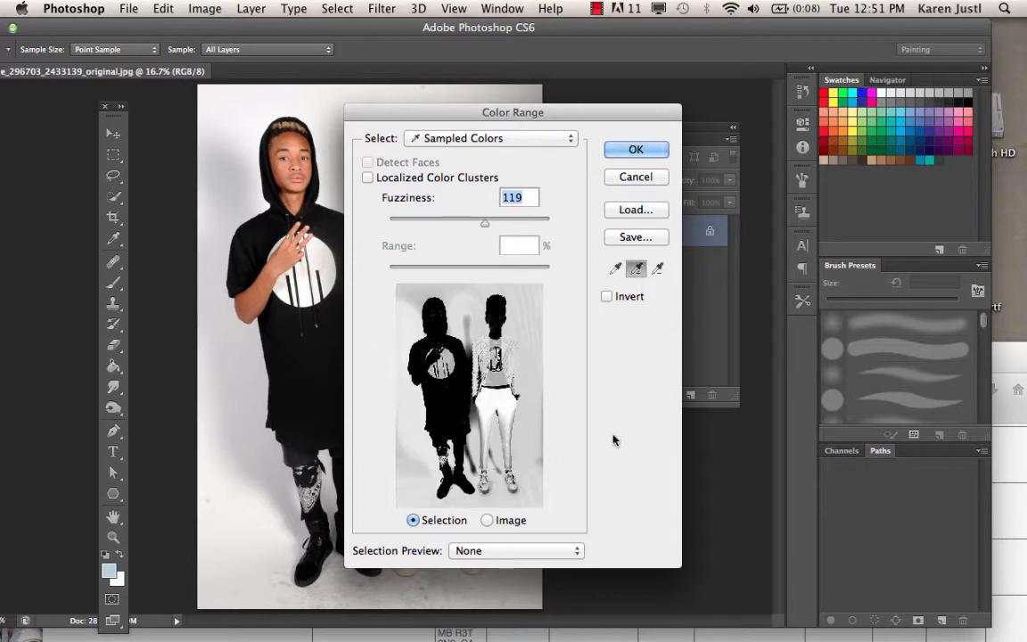
left_click(513, 434)
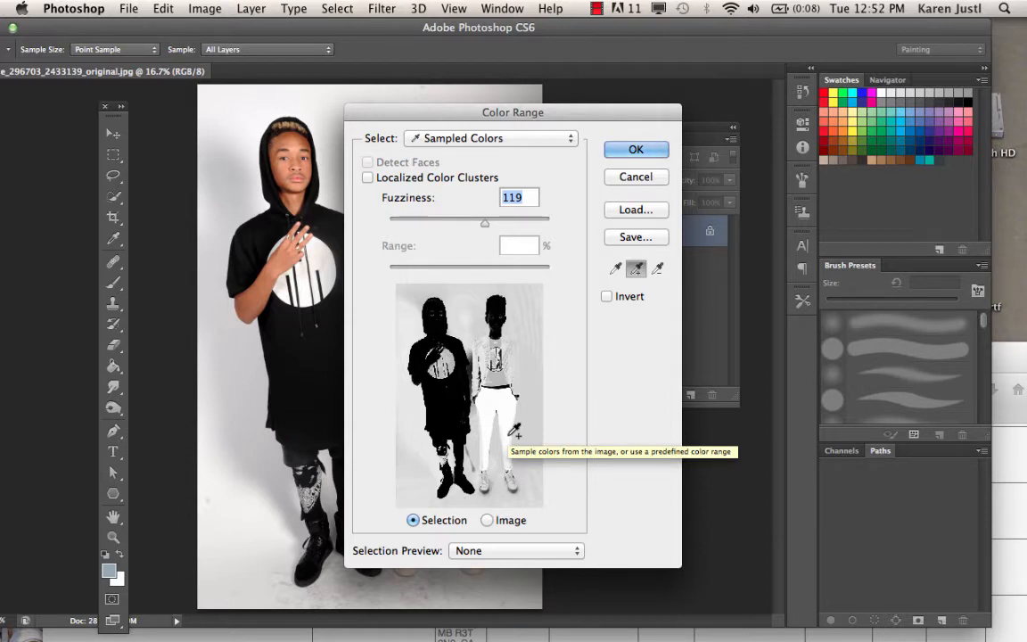
left_click(635, 149)
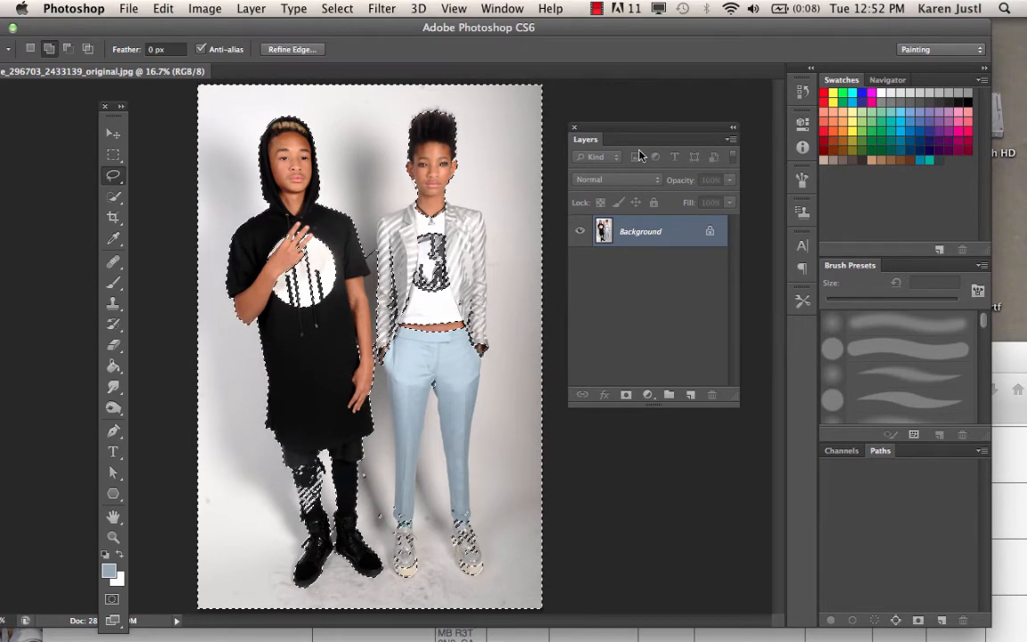
key("super+d")
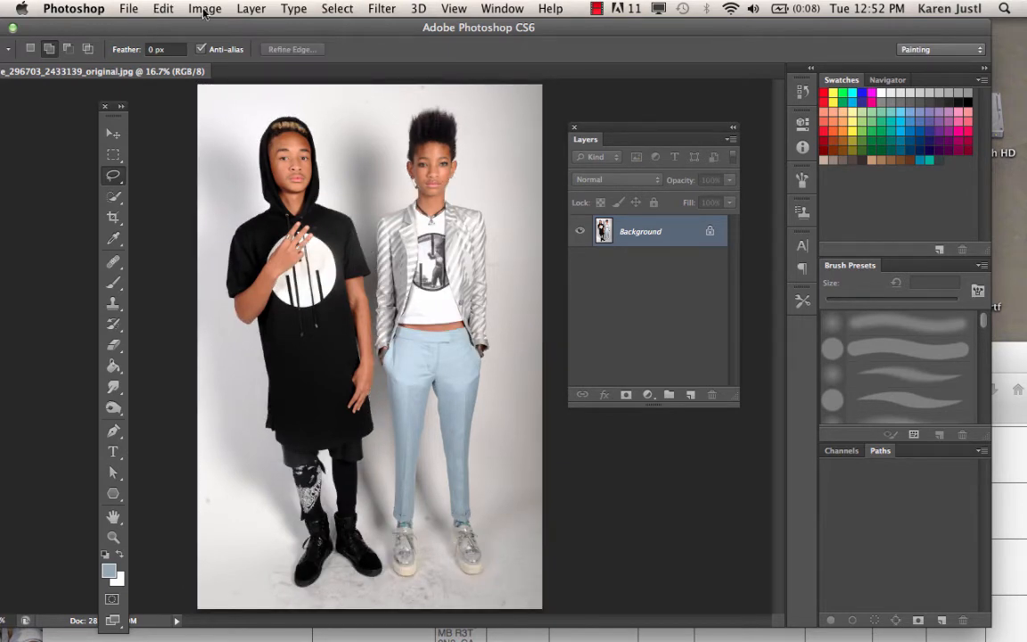
- Start a Replace Color adjustment and sample the light blue trousers as the colour to replace, keeping the preview on Selection
left_click(204, 8)
mouse_move(209, 63)
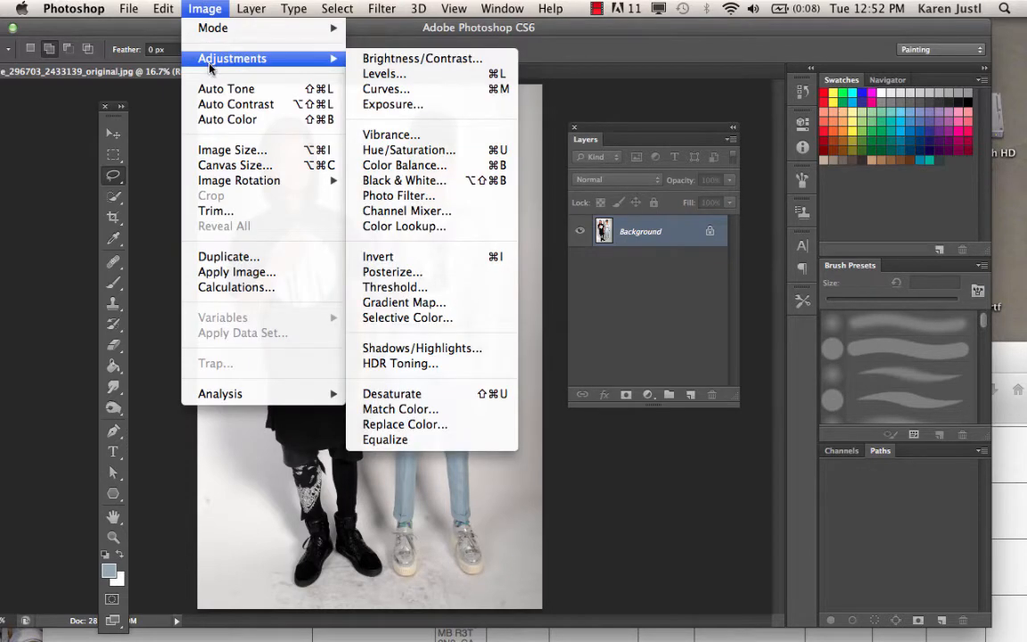
left_click(415, 426)
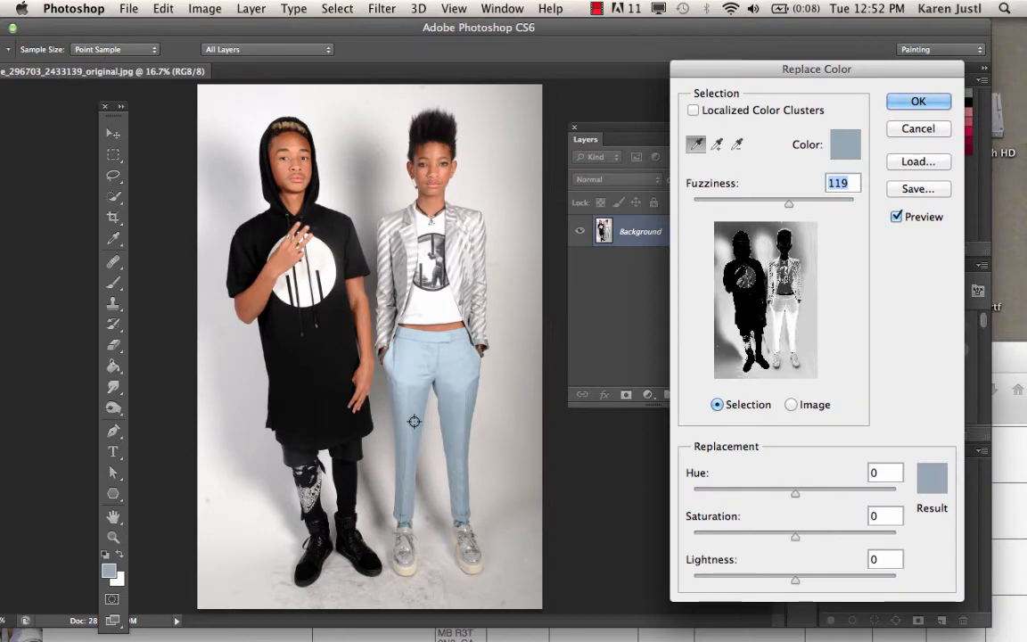
left_click_drag(860, 69, 742, 69)
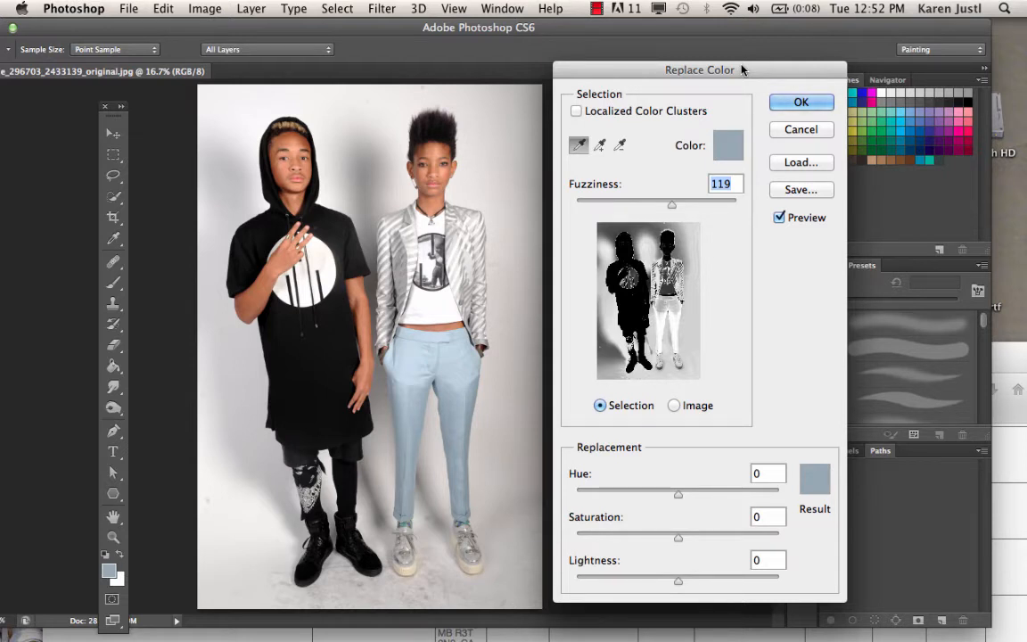
left_click(674, 405)
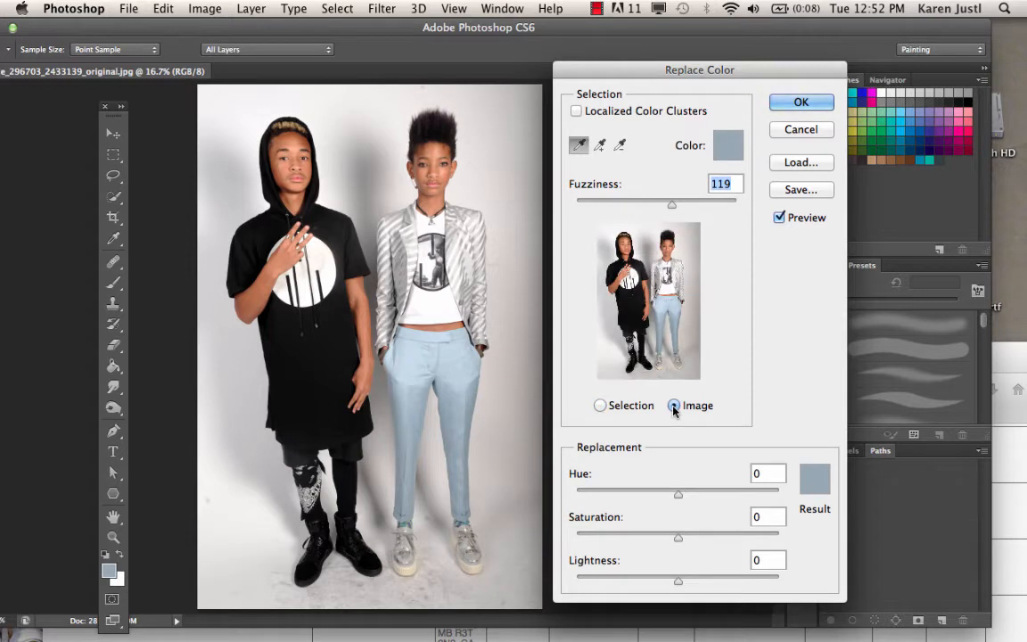
left_click(602, 406)
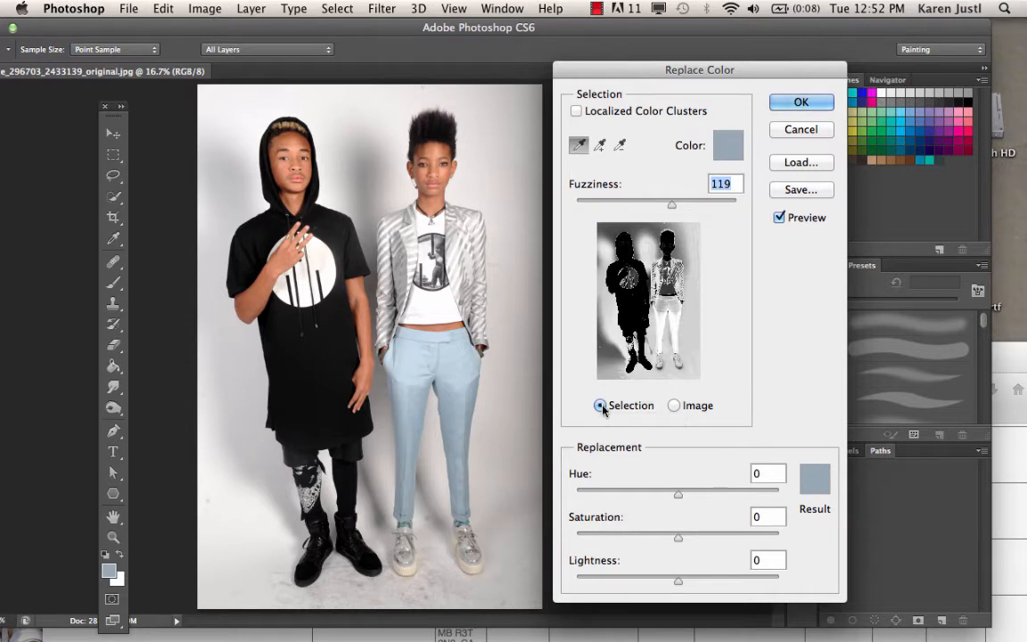
left_click(460, 351)
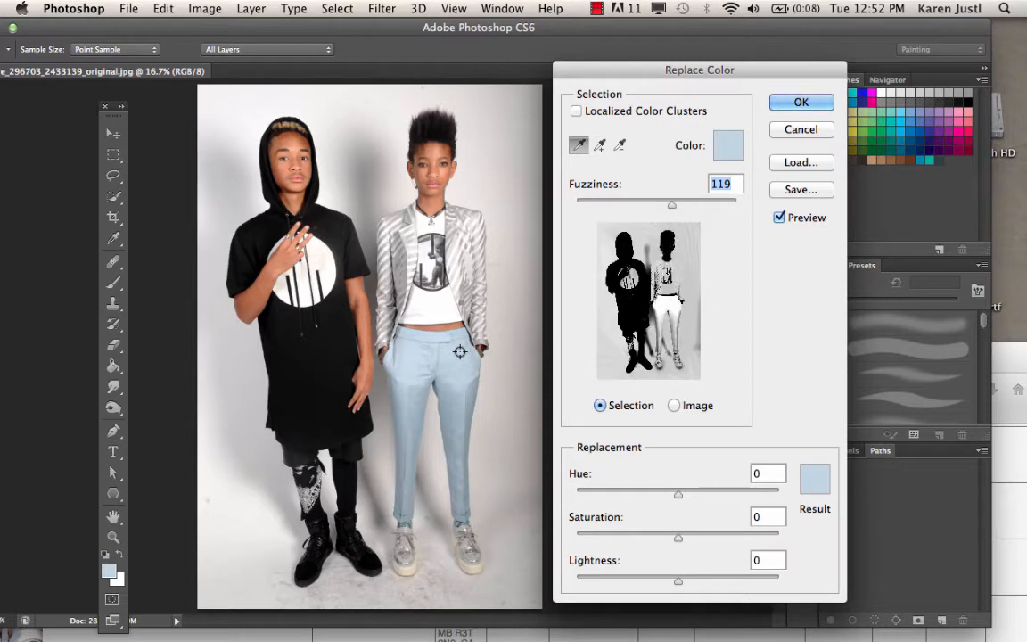
left_click(455, 434)
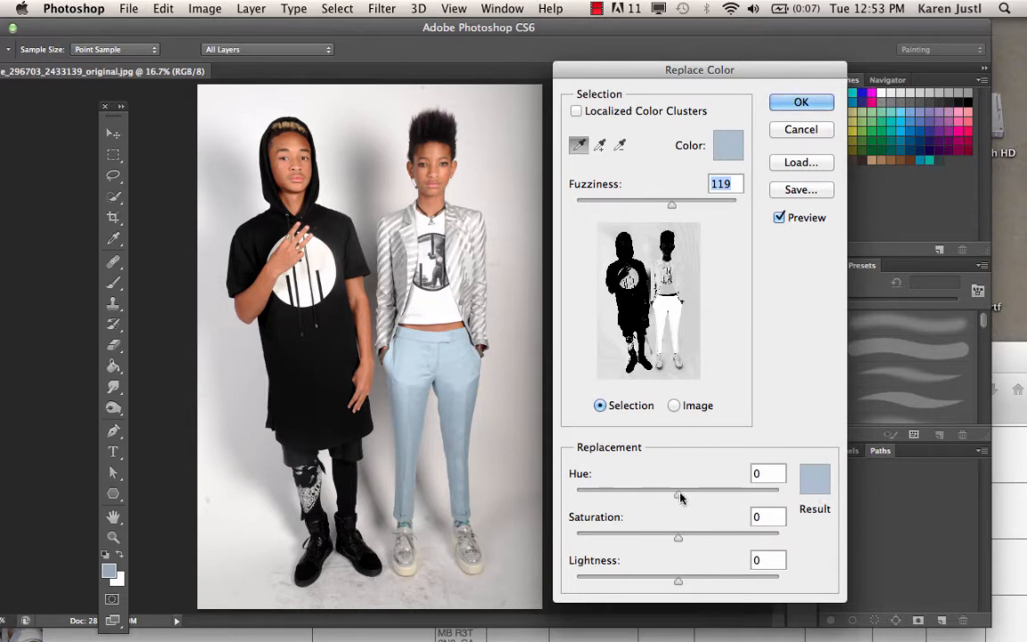
- Recolour the sampled trousers with hue +122, saturation +70 and lightness -30
left_click_drag(679, 496, 746, 489)
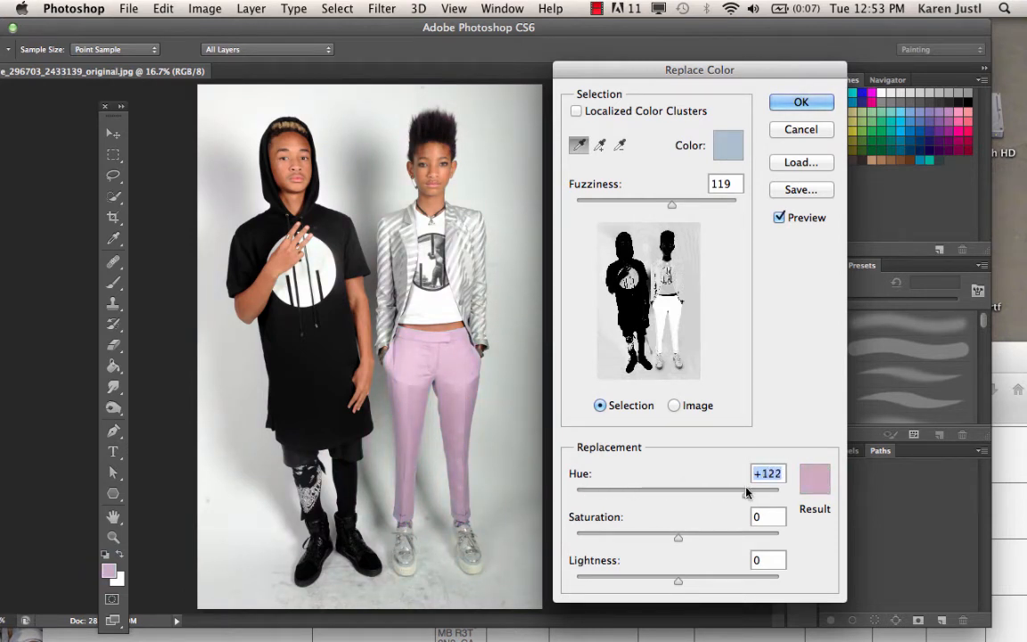
left_click_drag(679, 538, 749, 537)
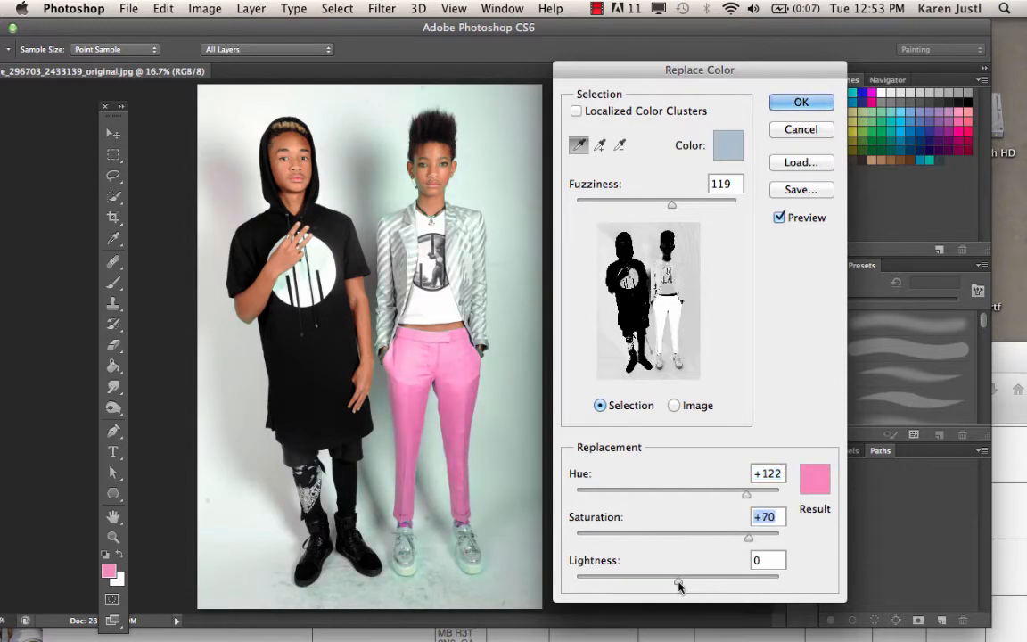
left_click_drag(678, 581, 648, 580)
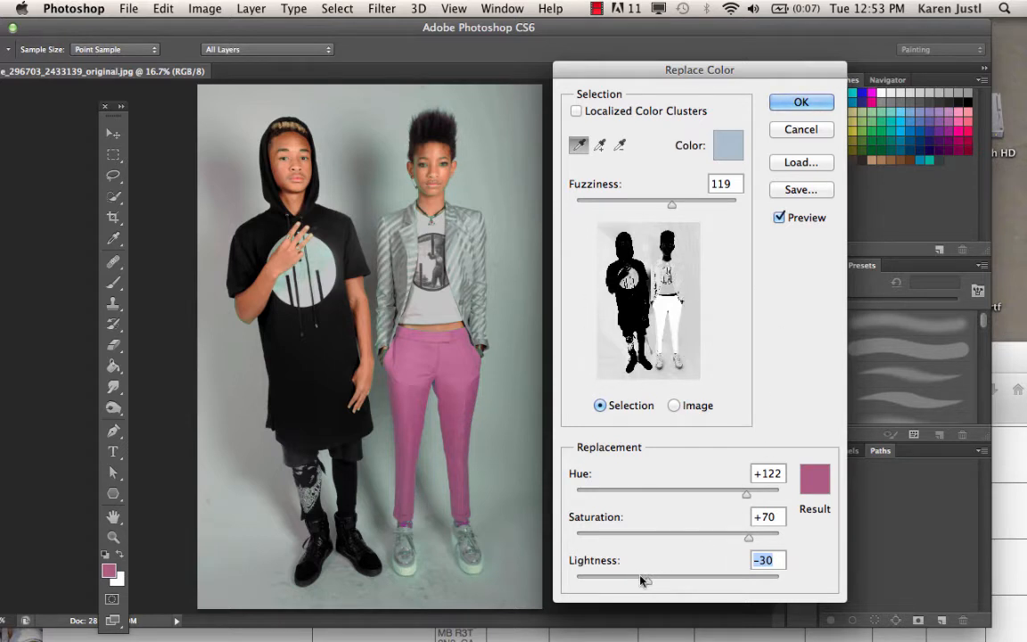
- Set the replacement's lightness to +3 and saturation to +29, and reduce the fuzziness to 55 to limit the effect on the backdrop
left_click_drag(648, 579, 680, 580)
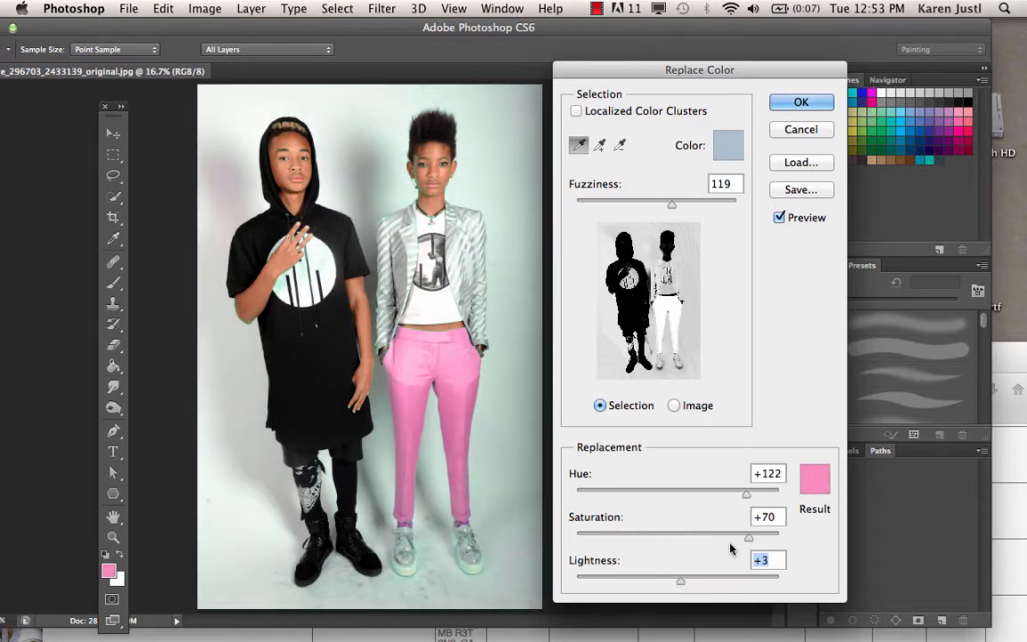
left_click_drag(749, 536, 708, 534)
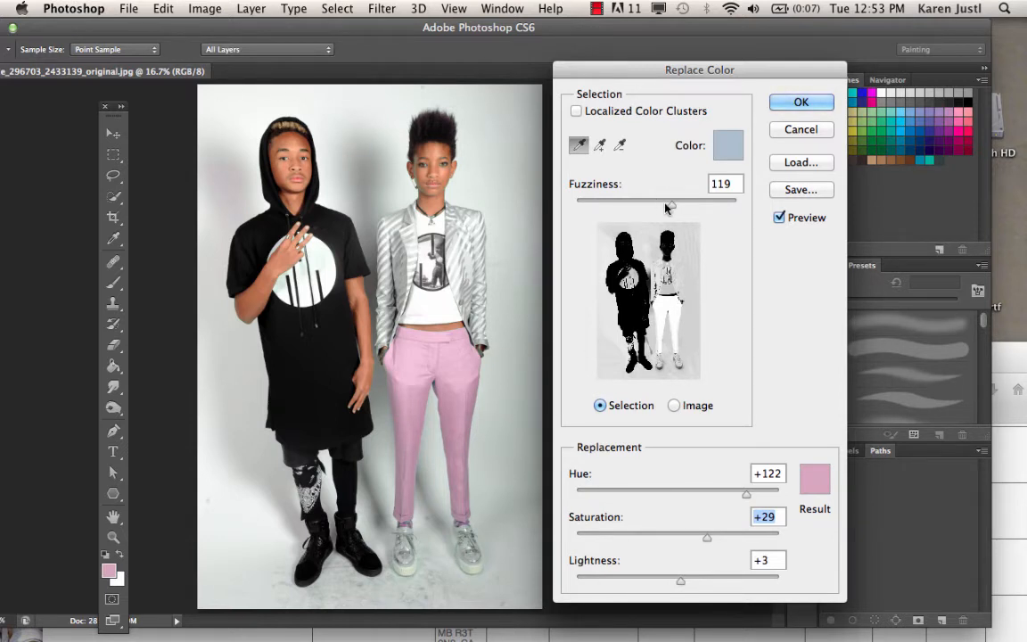
left_click_drag(672, 206, 619, 205)
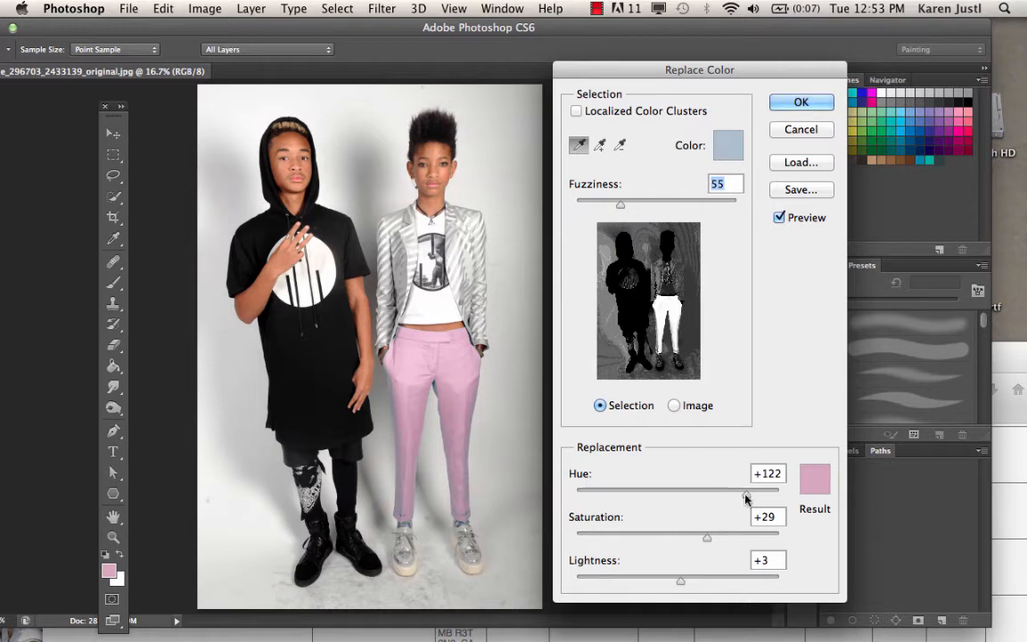
- Set the replacement's saturation to +52, fuzziness to 84 and hue to -110, and apply the green colour to the trousers
left_click_drag(746, 497, 679, 486)
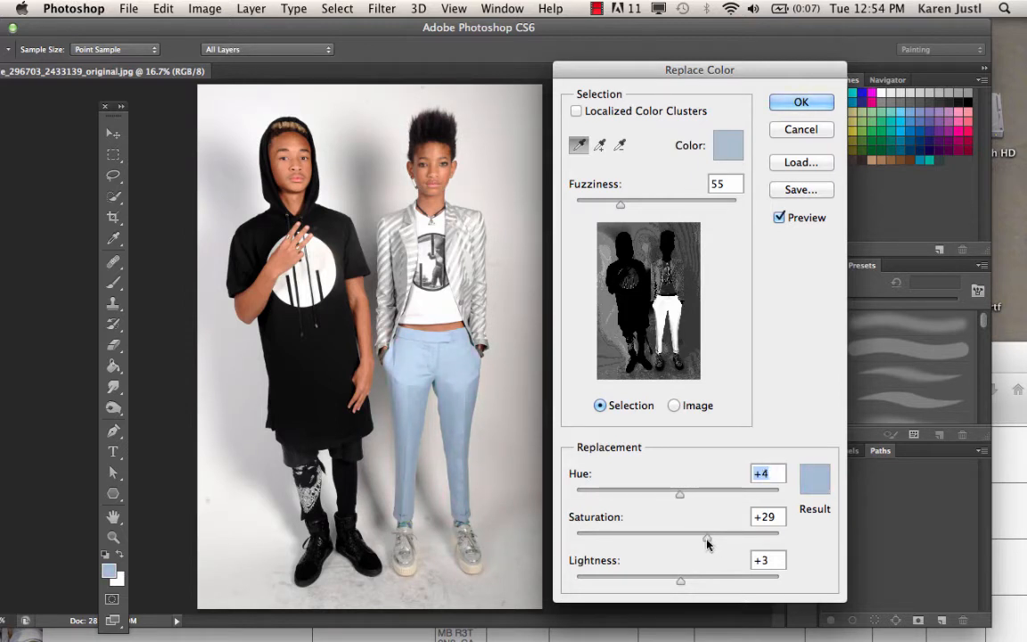
left_click_drag(708, 543, 731, 532)
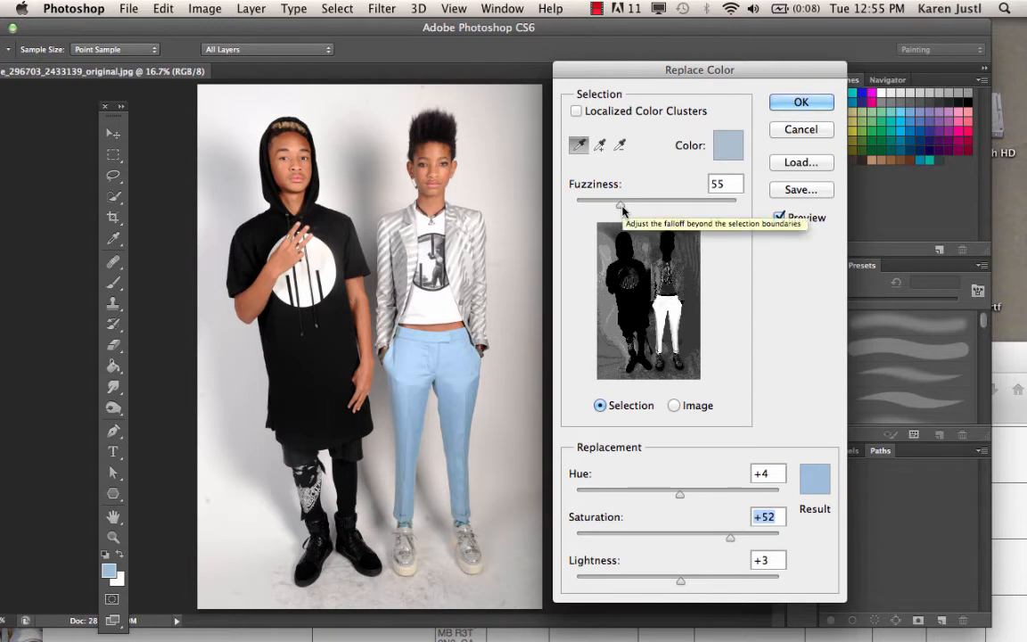
mouse_move(622, 207)
left_mouse_down()
mouse_move(714, 206)
mouse_move(614, 204)
mouse_move(638, 206)
left_mouse_up()
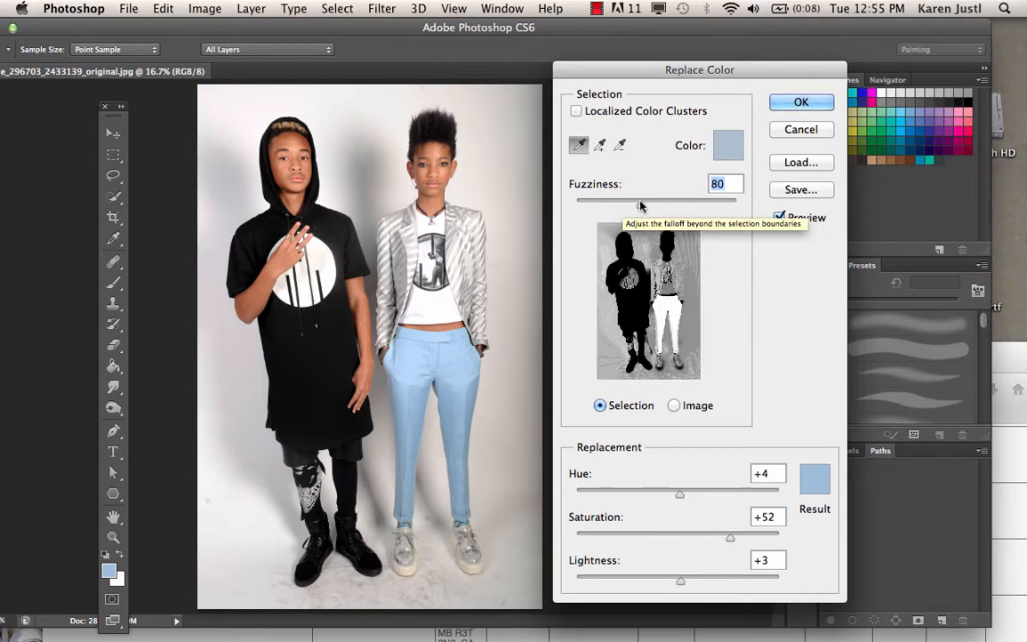
left_click_drag(640, 206, 643, 206)
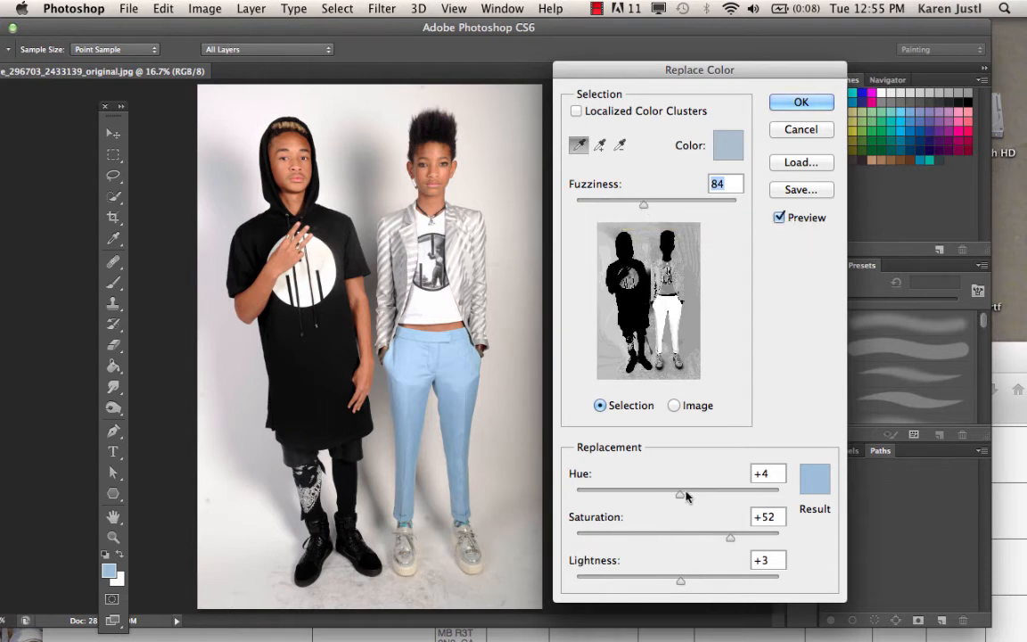
left_click_drag(680, 493, 615, 493)
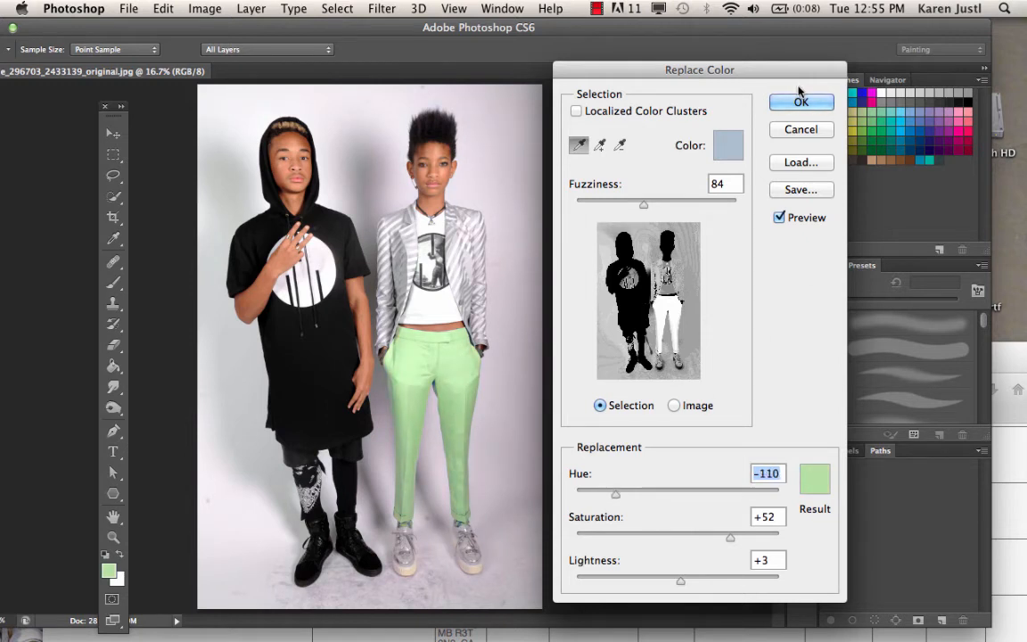
left_click(794, 102)
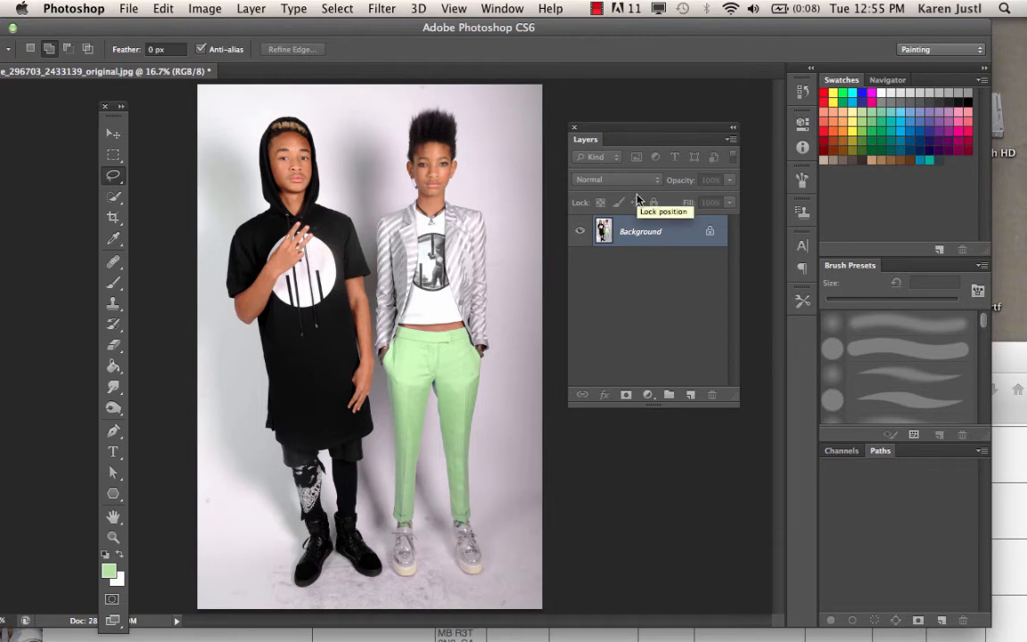
left_click(205, 9)
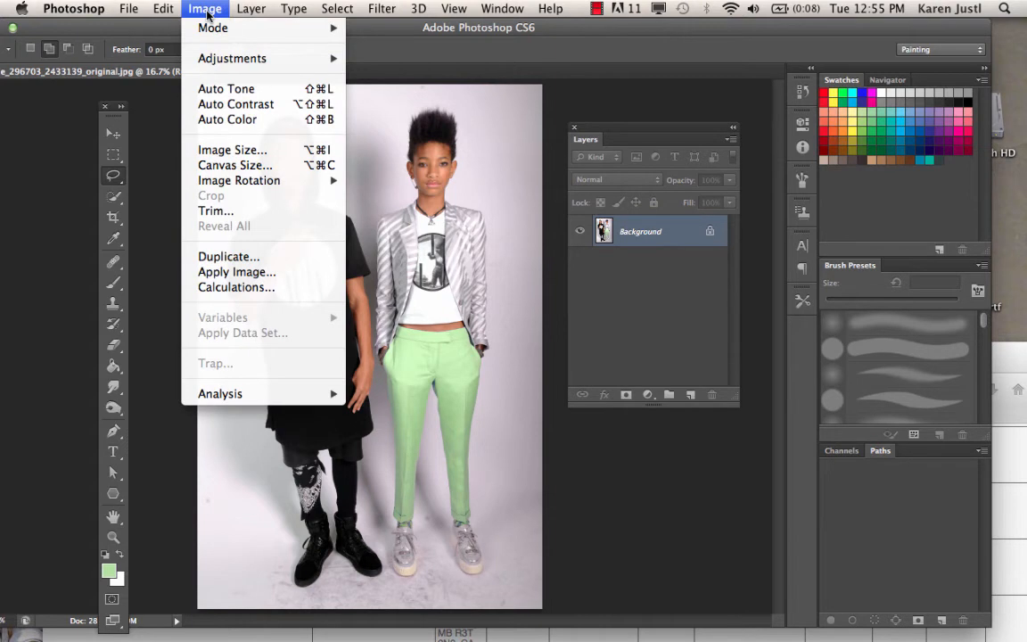
mouse_move(189, 59)
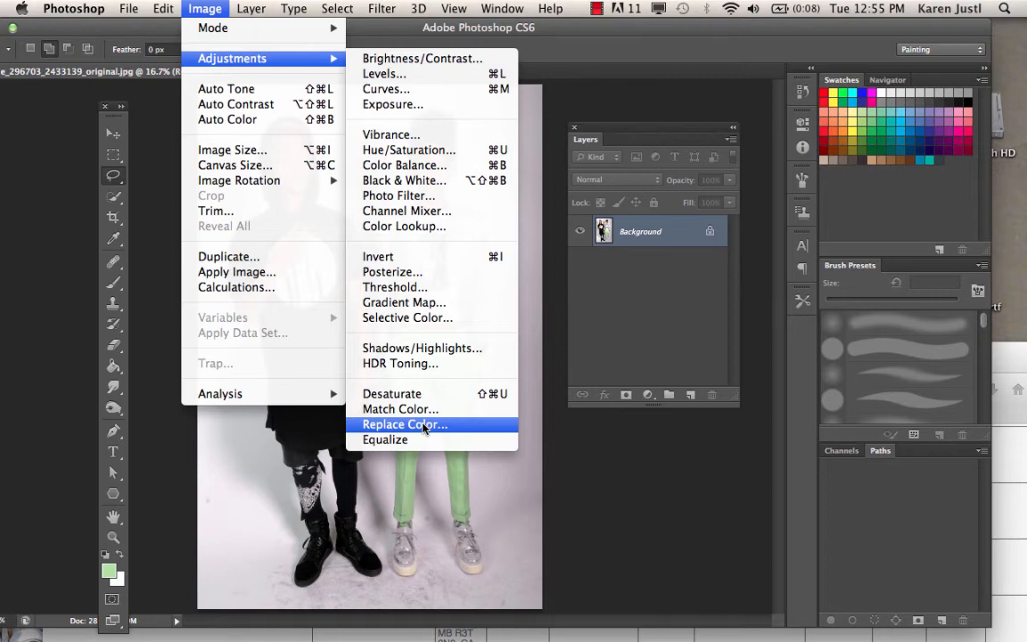
left_click(598, 307)
left_click(649, 396)
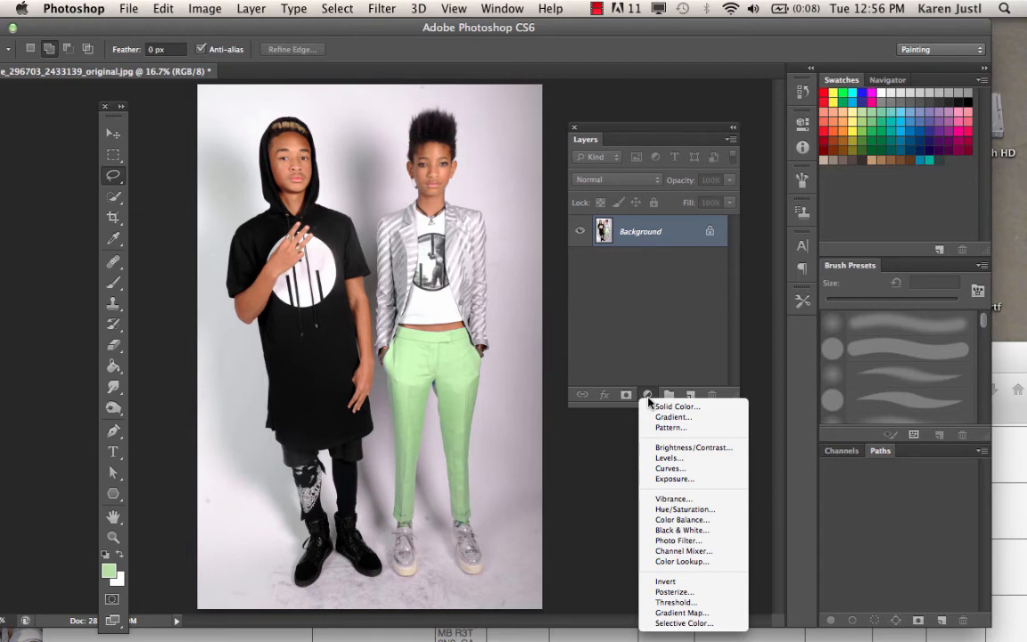
left_click(655, 278)
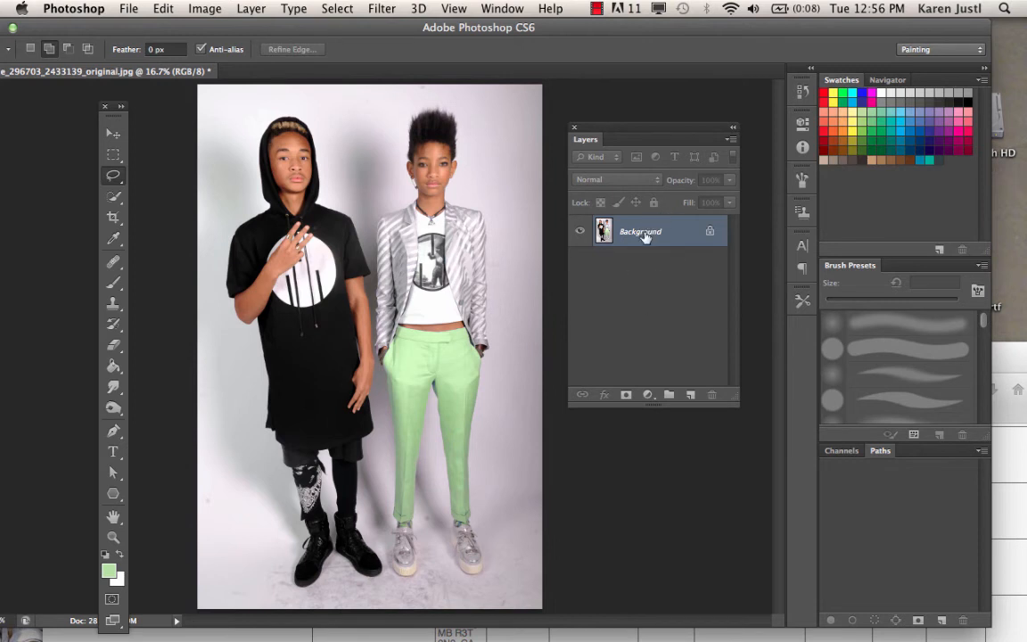
- Compare the original snapshot with the Replace Color state in the history, returning to the recoloured version
left_click(802, 94)
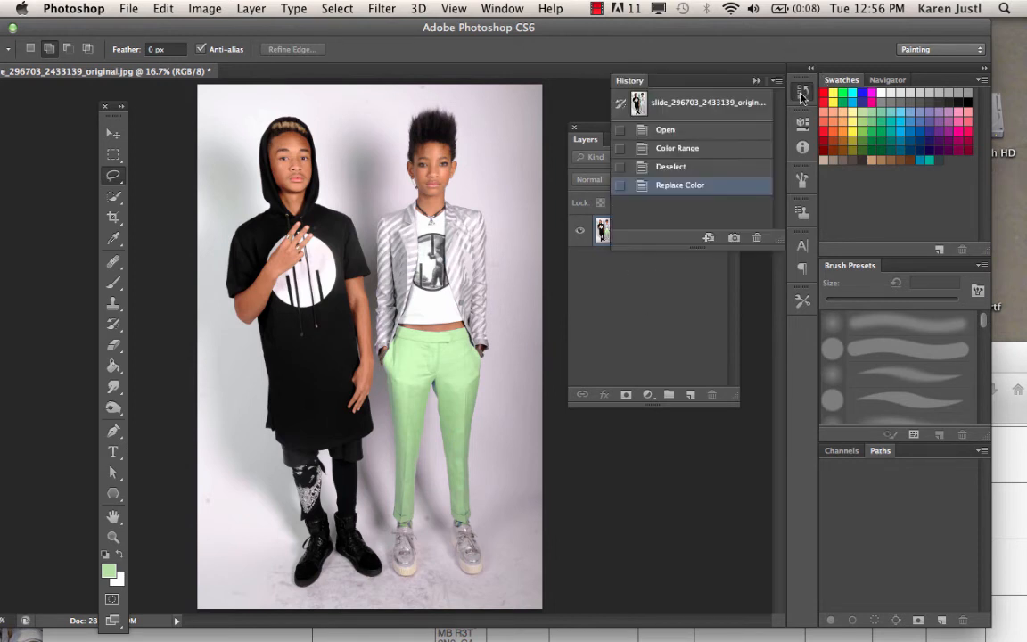
left_click(666, 107)
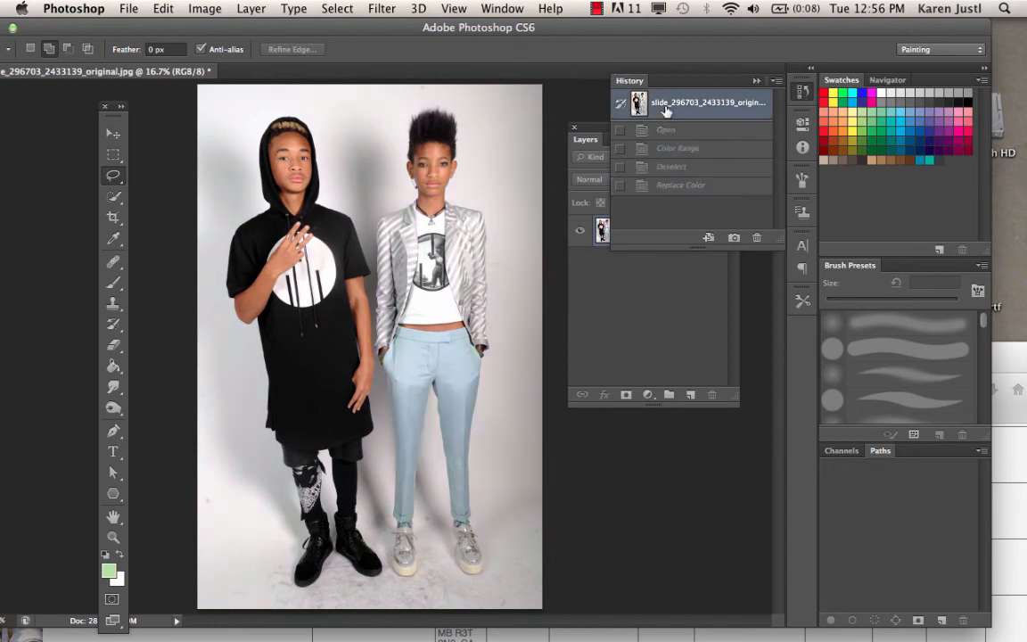
left_click(683, 188)
left_click(671, 302)
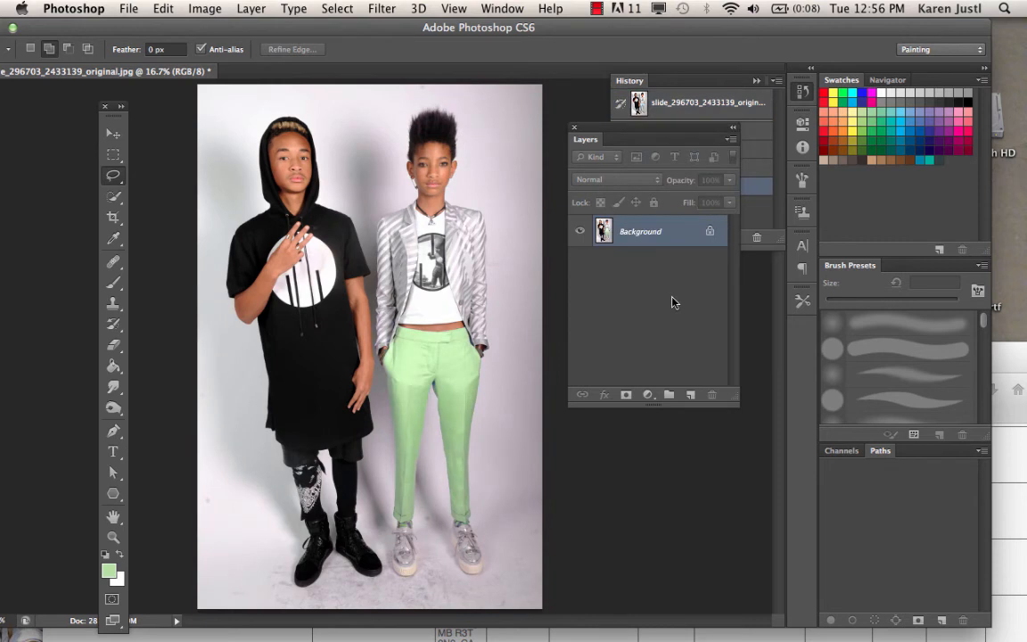
- Paint over most of the green trousers with the 175 px History Brush to restore their original blue
left_click(112, 325)
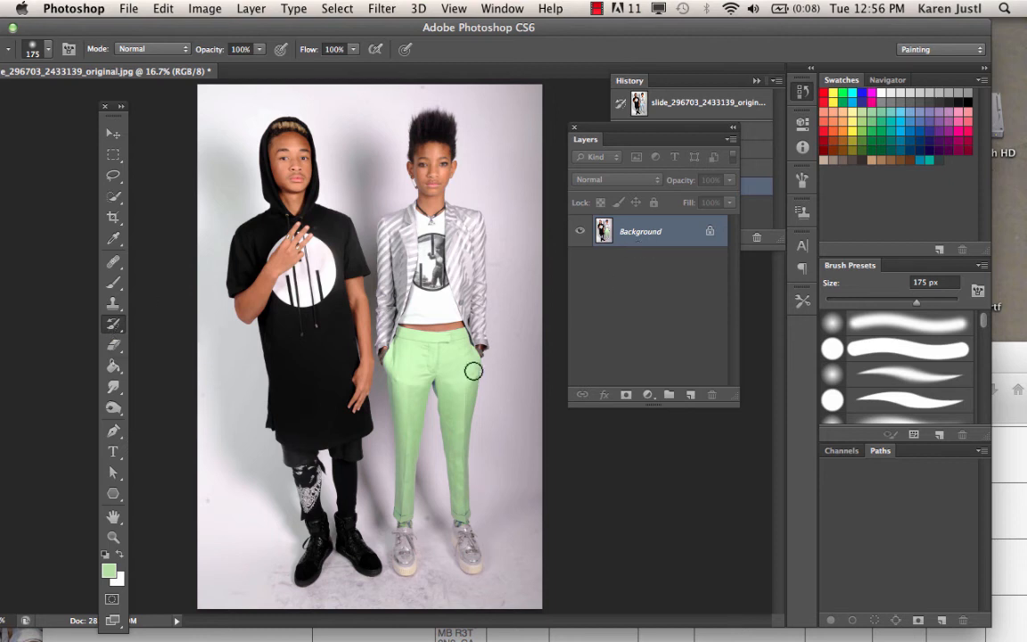
mouse_move(472, 366)
left_mouse_down()
mouse_move(463, 518)
mouse_move(468, 386)
mouse_move(450, 490)
mouse_move(481, 335)
mouse_move(374, 364)
mouse_move(413, 366)
mouse_move(411, 454)
left_mouse_up()
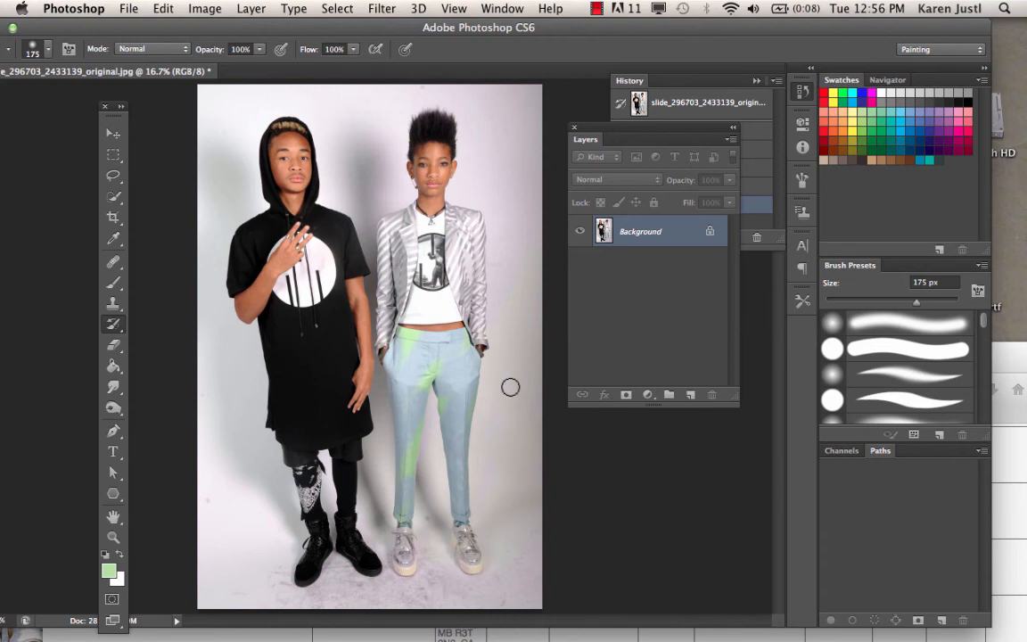
- Enlarge the History Brush to 600 px and paint over the remaining green patches to restore the trousers' original blue
left_click(488, 227)
key("]")
key("]")
key("]")
key("]")
key("]")
key("]")
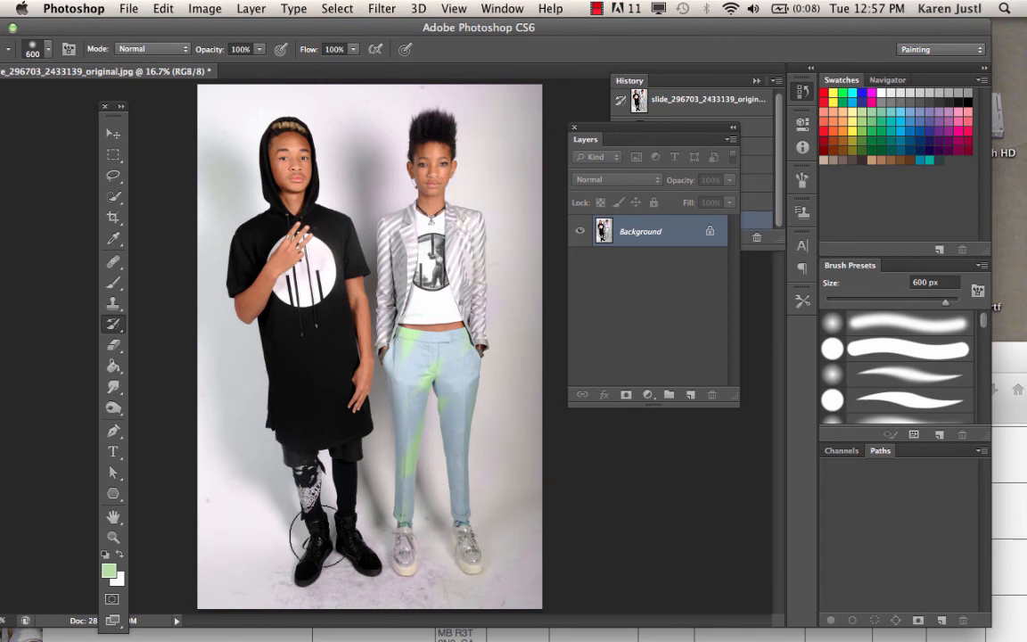
left_click_drag(410, 335, 417, 337)
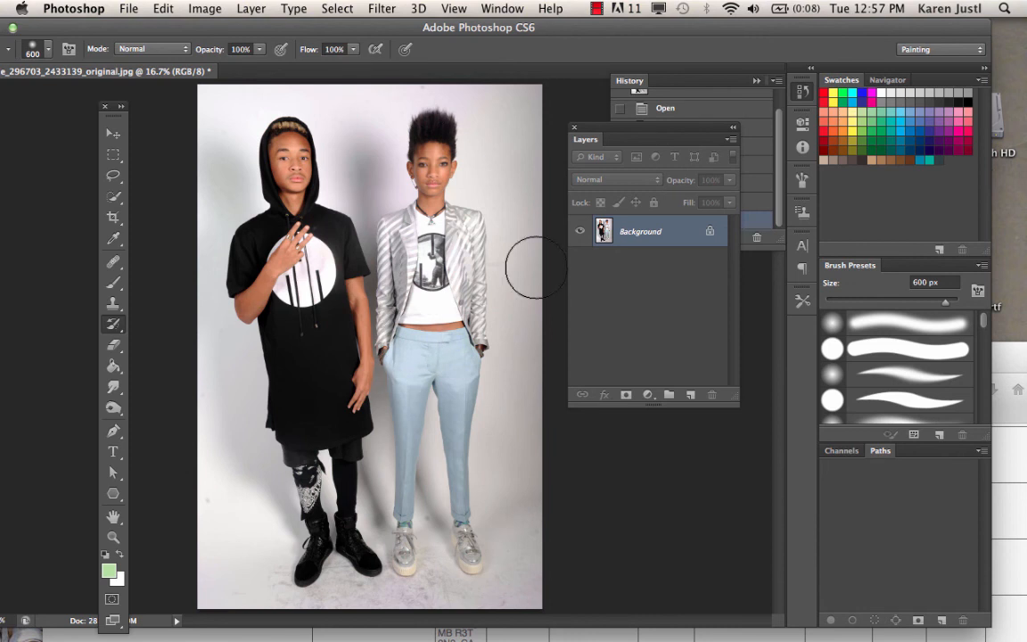
left_click(496, 583)
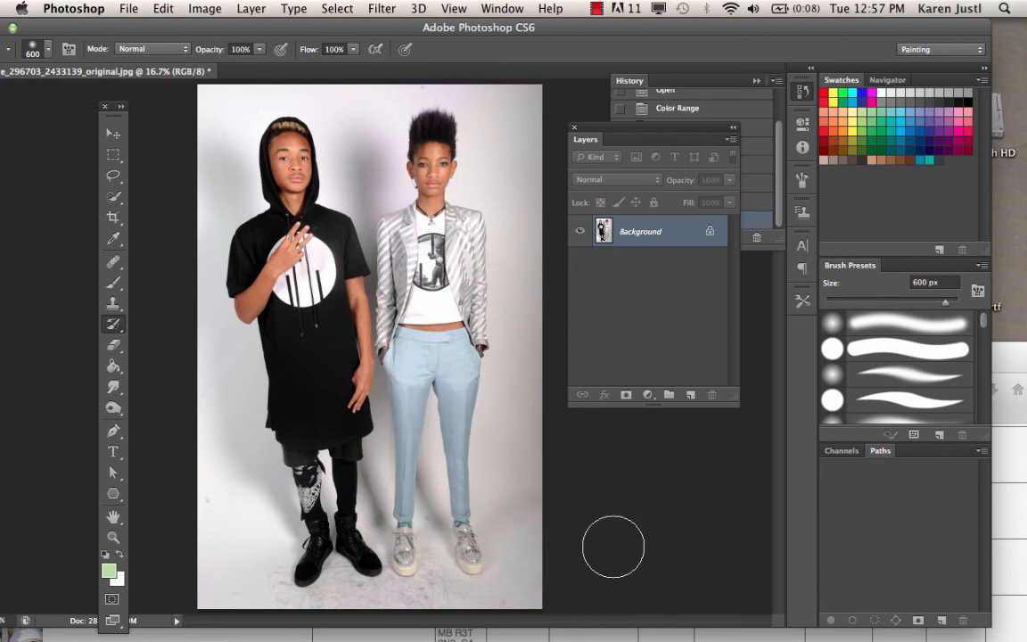
- Compare the last brush stroke undone and redone, and step through the history from Deselect and Replace Color to the final History Brush state
key("super+z")
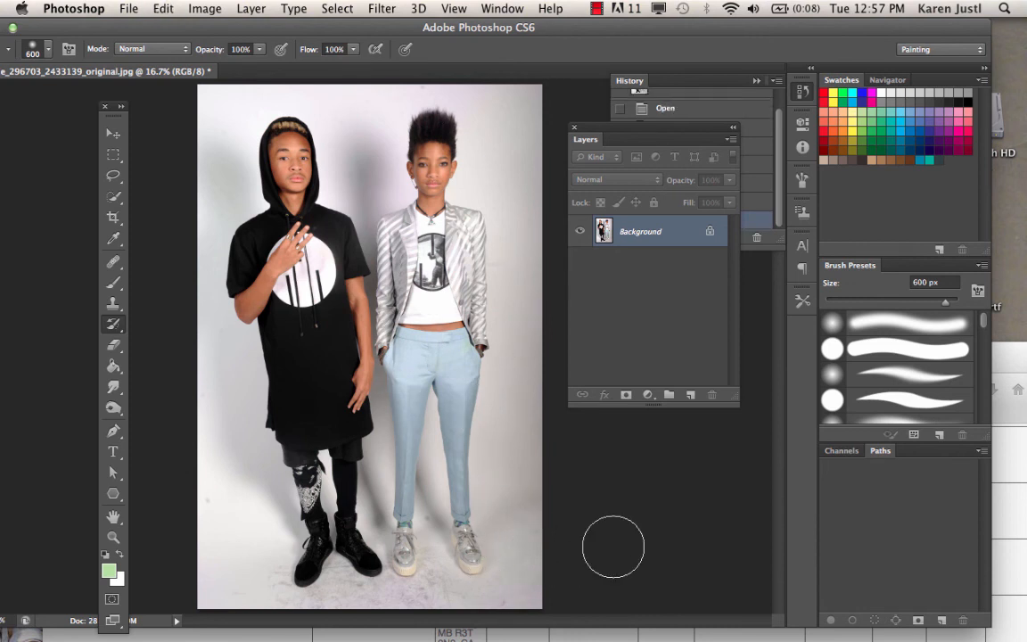
key("super+z")
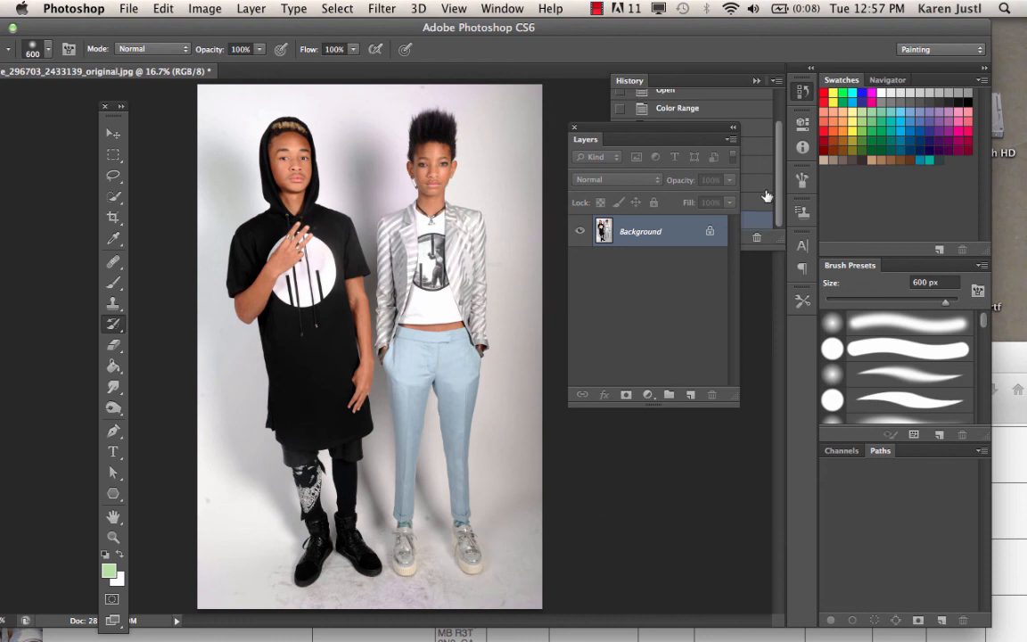
left_click(765, 200)
left_click(745, 164)
left_click(744, 145)
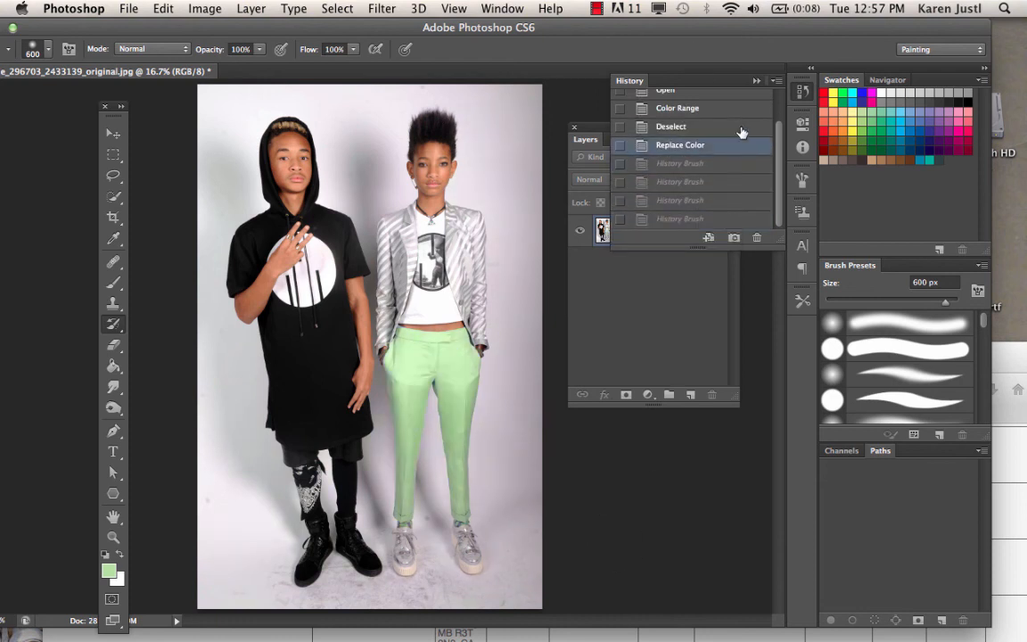
left_click(740, 127)
left_click(740, 163)
left_click(740, 181)
left_click(740, 199)
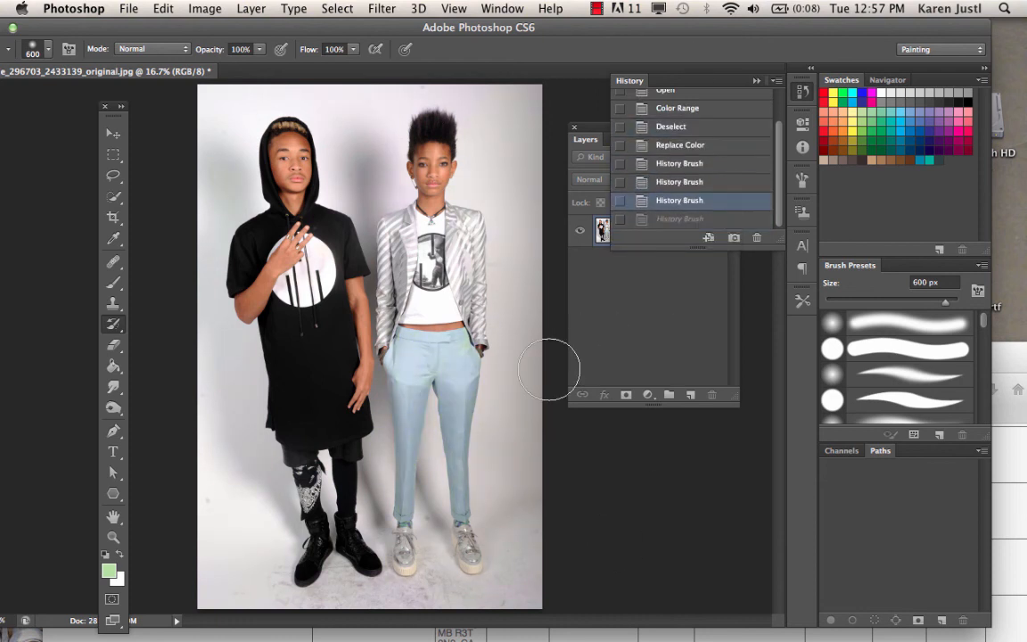
left_click(728, 217)
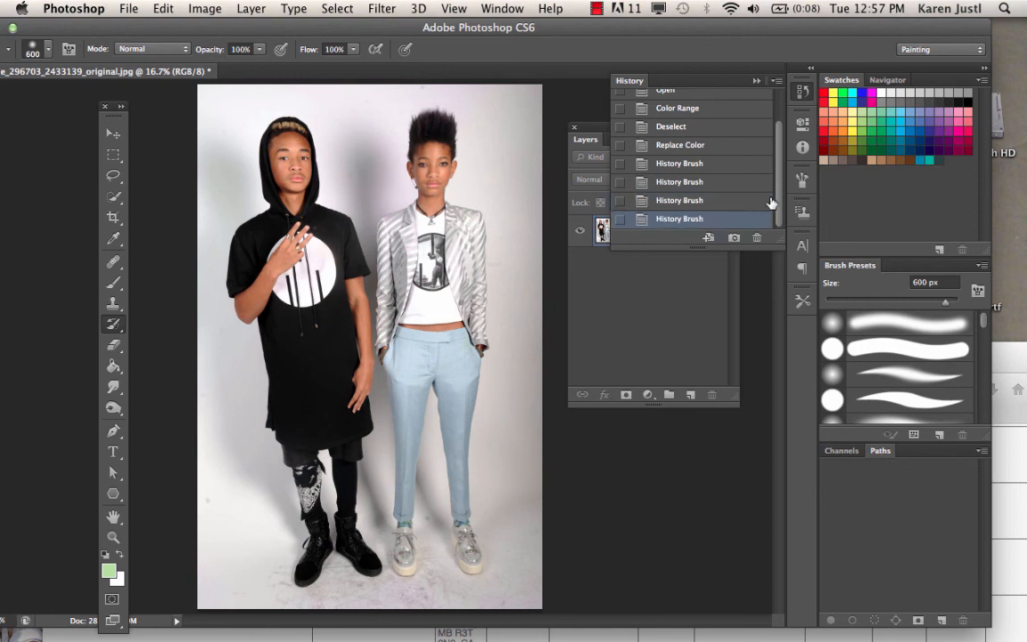
- Review the Color Range, Open, Replace Color and first two History Brush states, and return the photo to its original snapshot
scroll(778, 214, "up", 2)
left_click(704, 151)
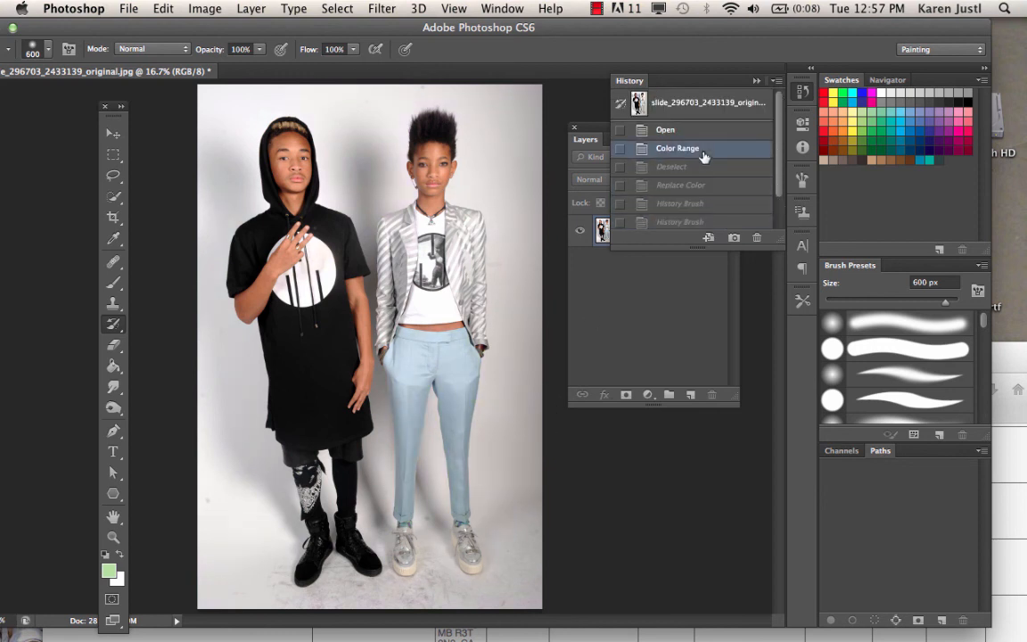
left_click(691, 131)
left_click(704, 184)
left_click(714, 205)
left_click(722, 221)
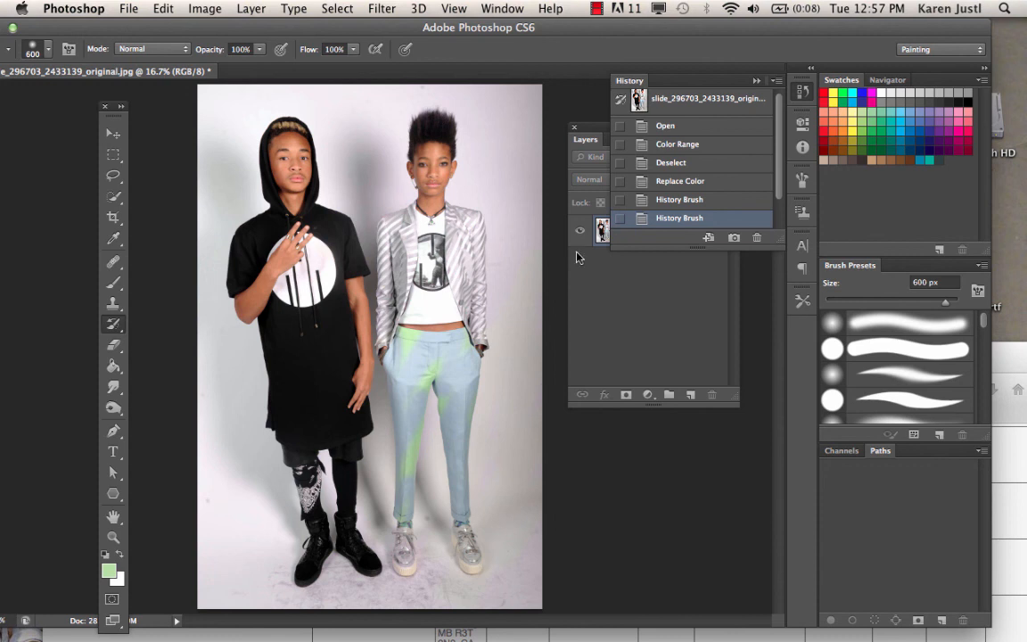
left_click(663, 103)
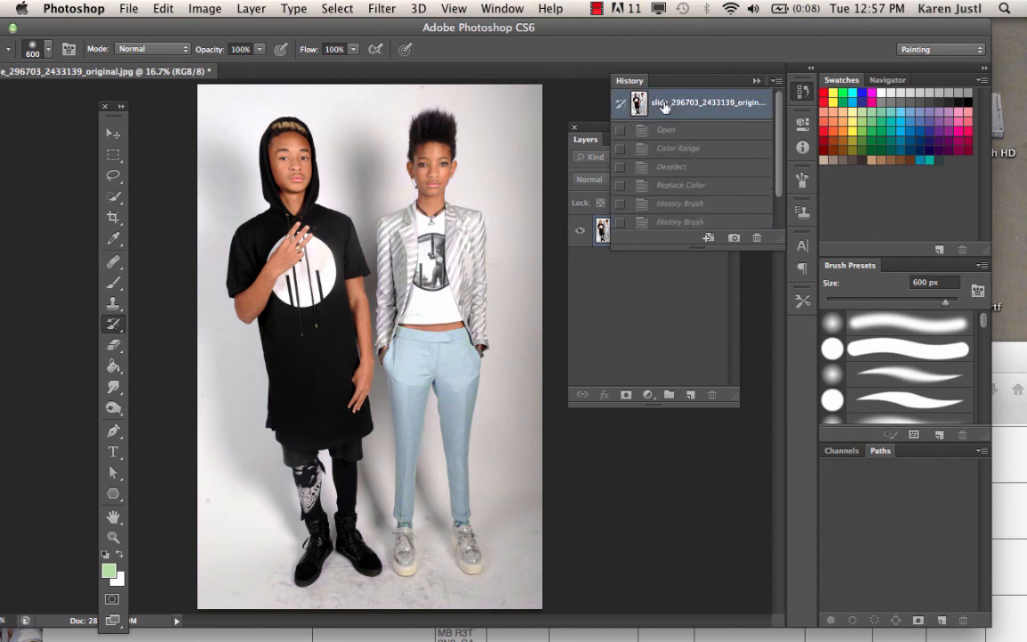